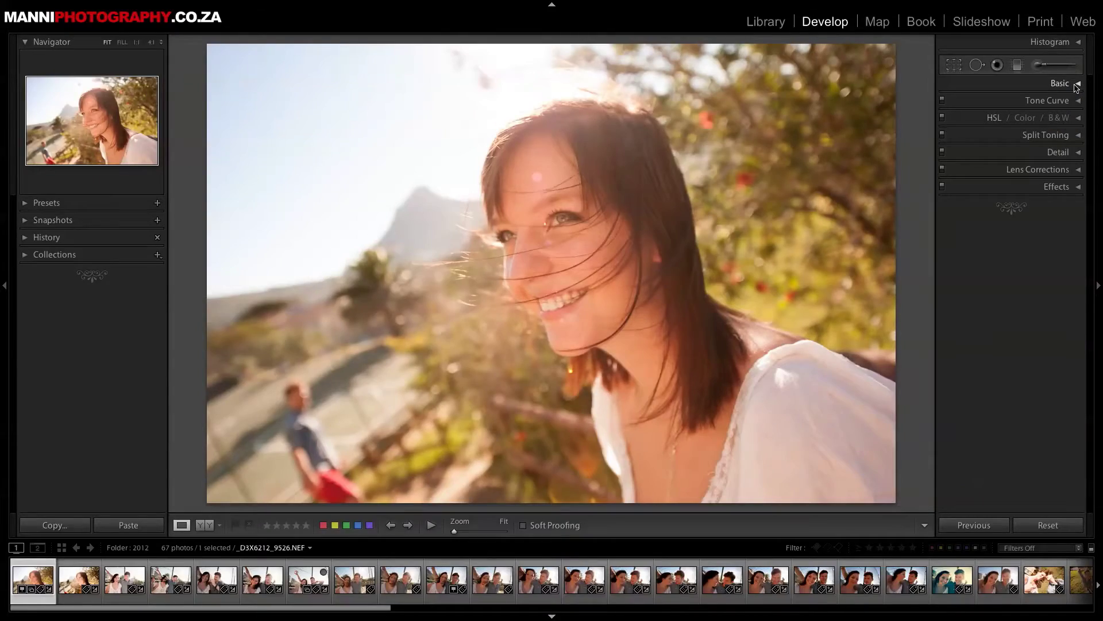
Set Exposure +0.25, Contrast +32, Shadows −23 and Saturation −9 in the Basic panel.
click(1077, 84)
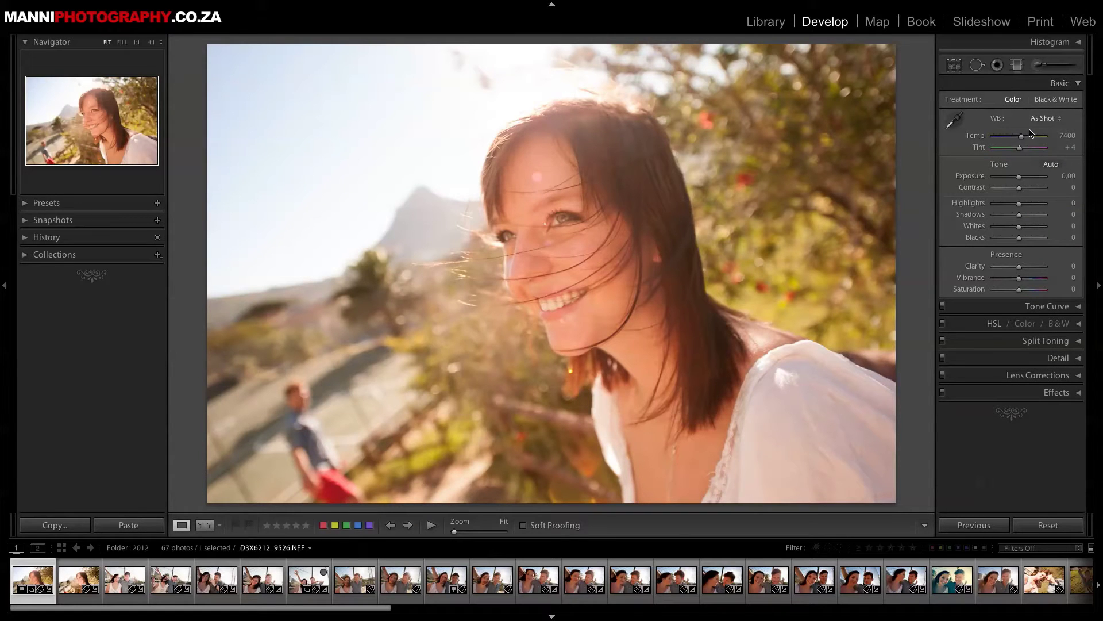
drag(1019, 177, 1023, 181)
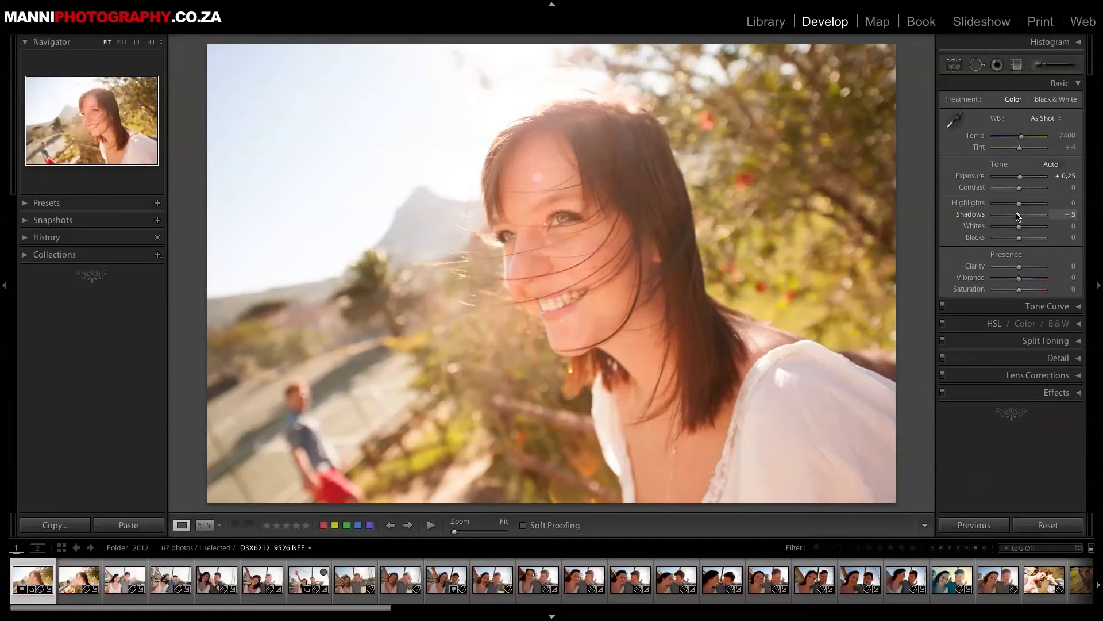
drag(1018, 218, 1028, 191)
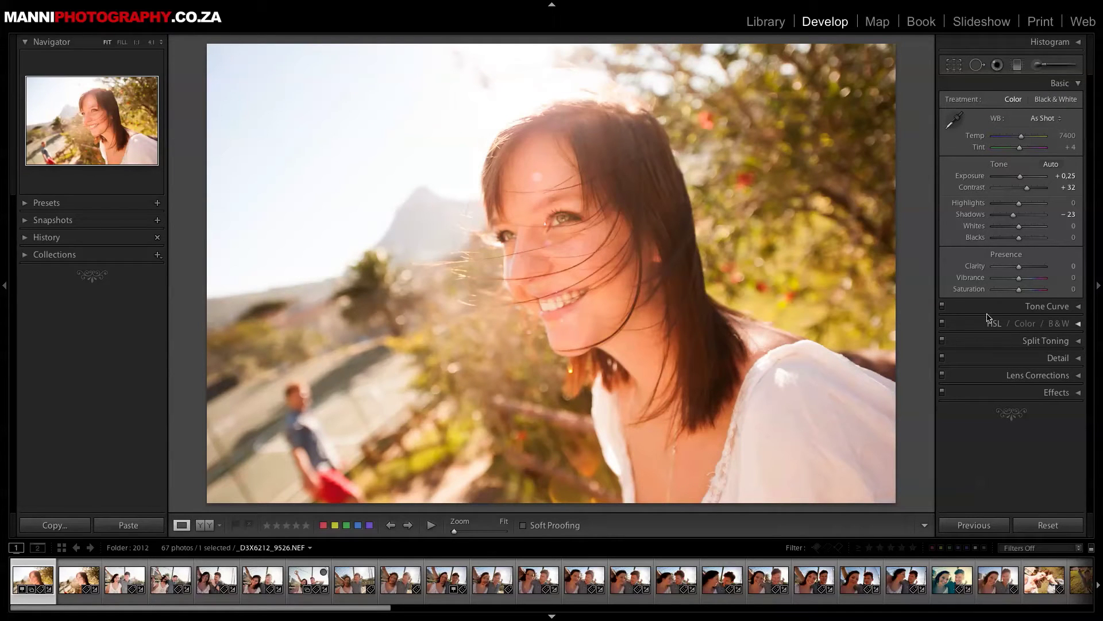
drag(1019, 290, 1016, 293)
click(1069, 83)
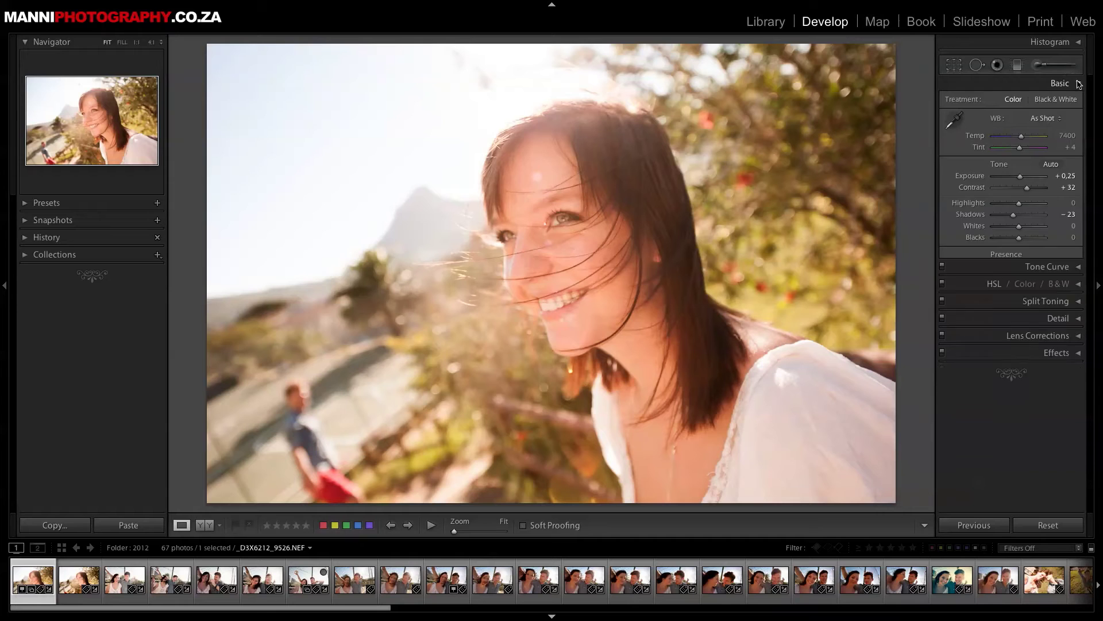
Compare the Strong Contrast point curve, then settle on the Medium Contrast point curve.
click(1070, 101)
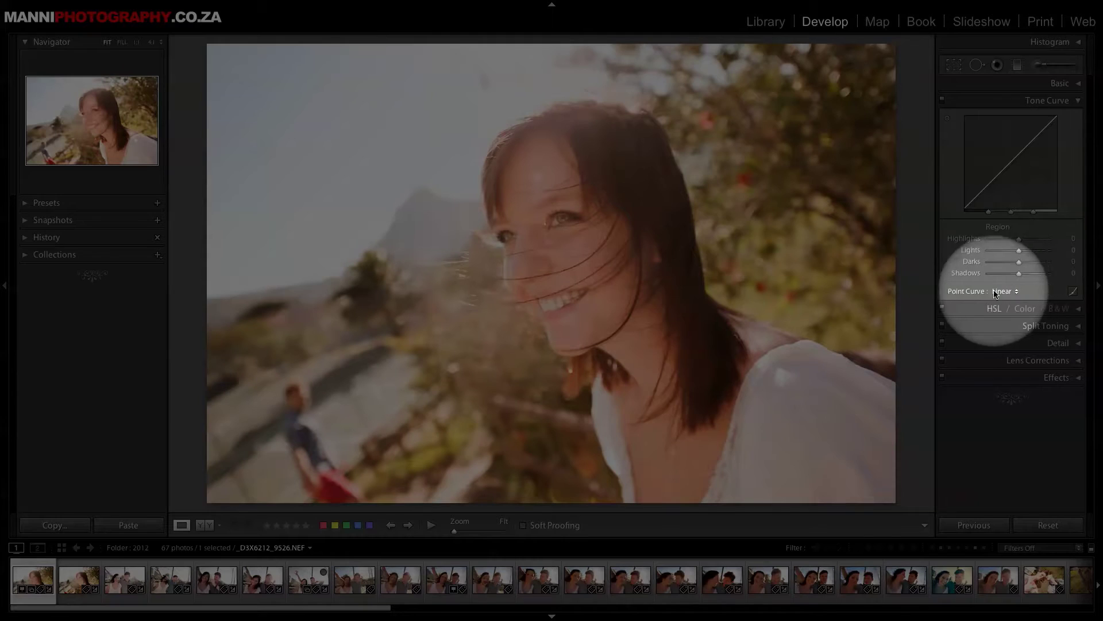
click(1006, 291)
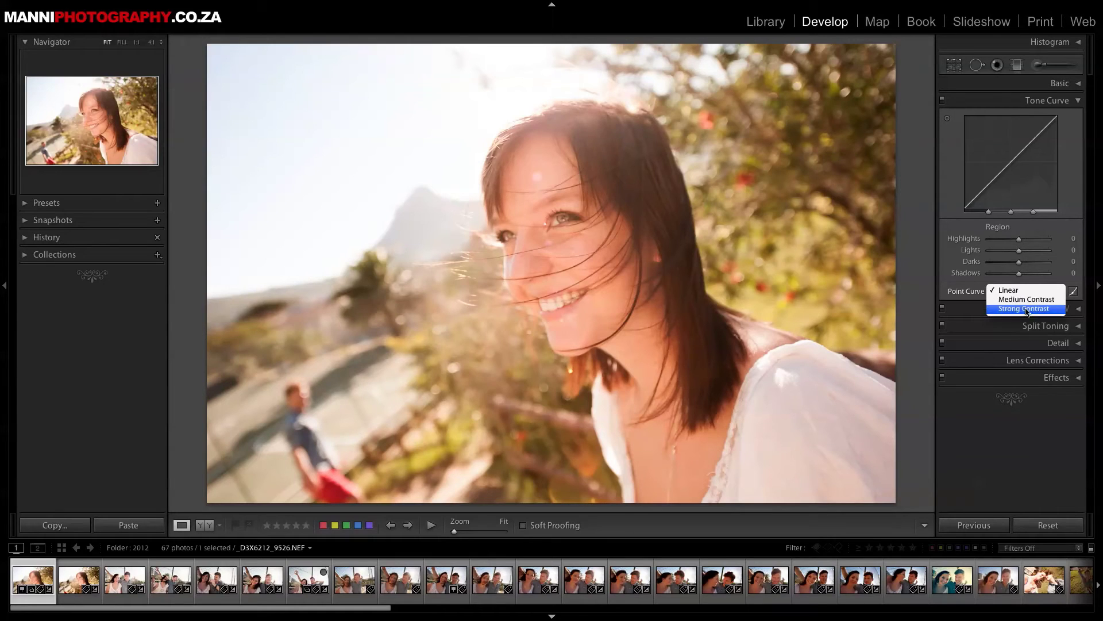
click(1024, 299)
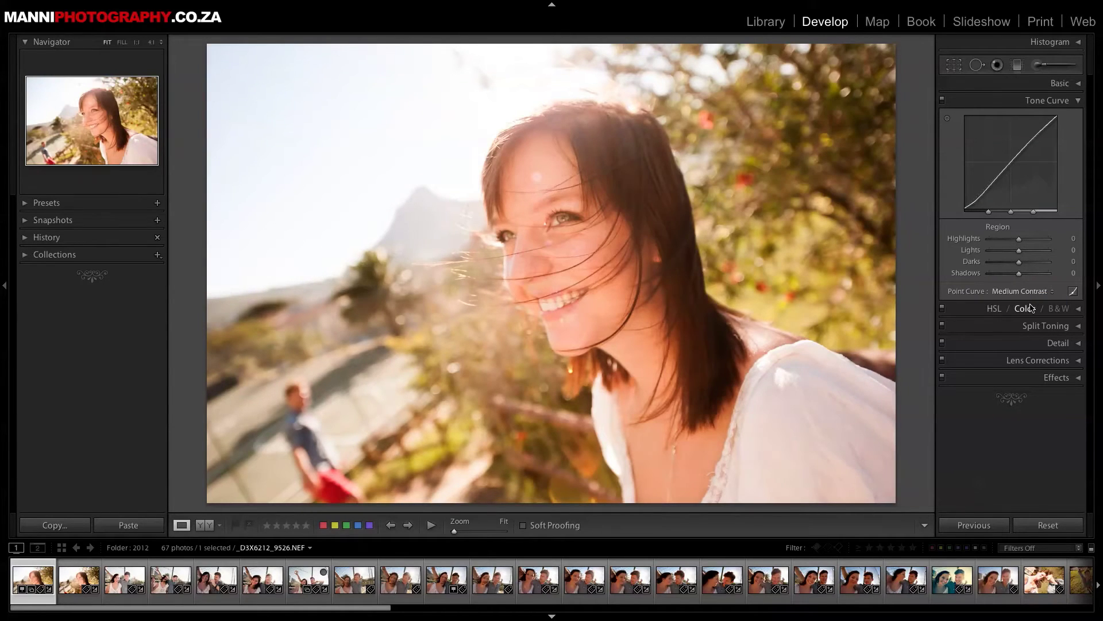
click(1016, 291)
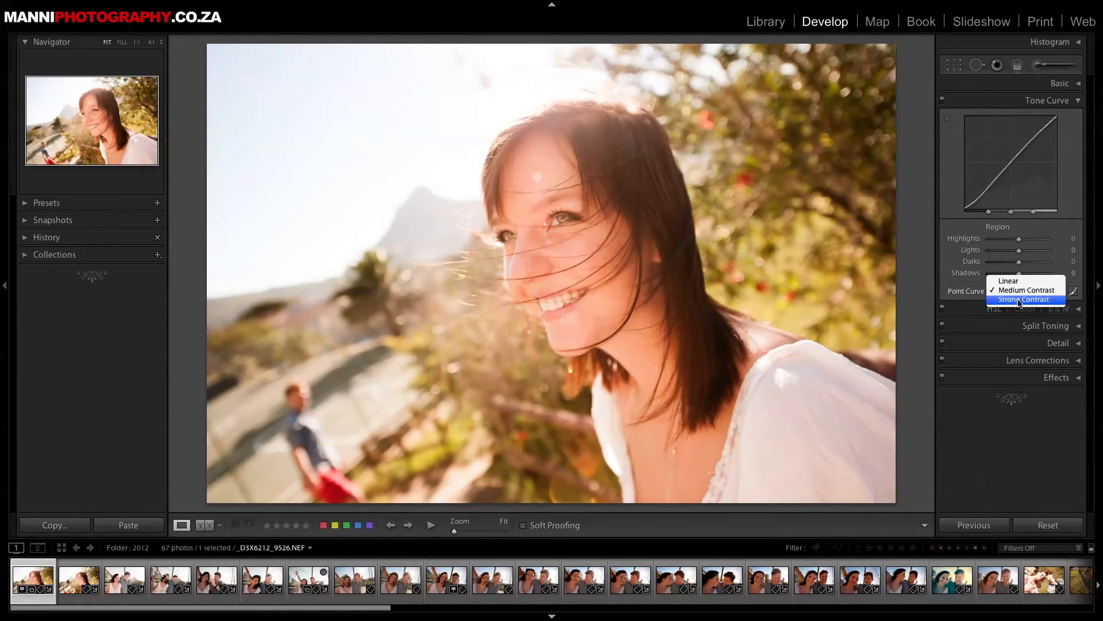
click(1020, 301)
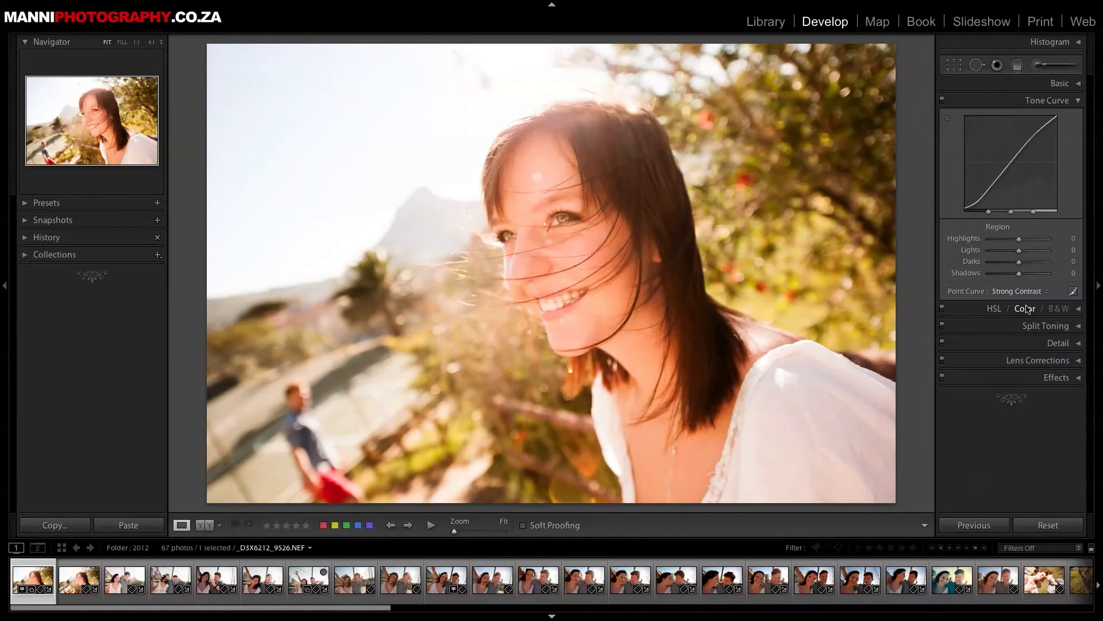
click(1018, 292)
click(1020, 282)
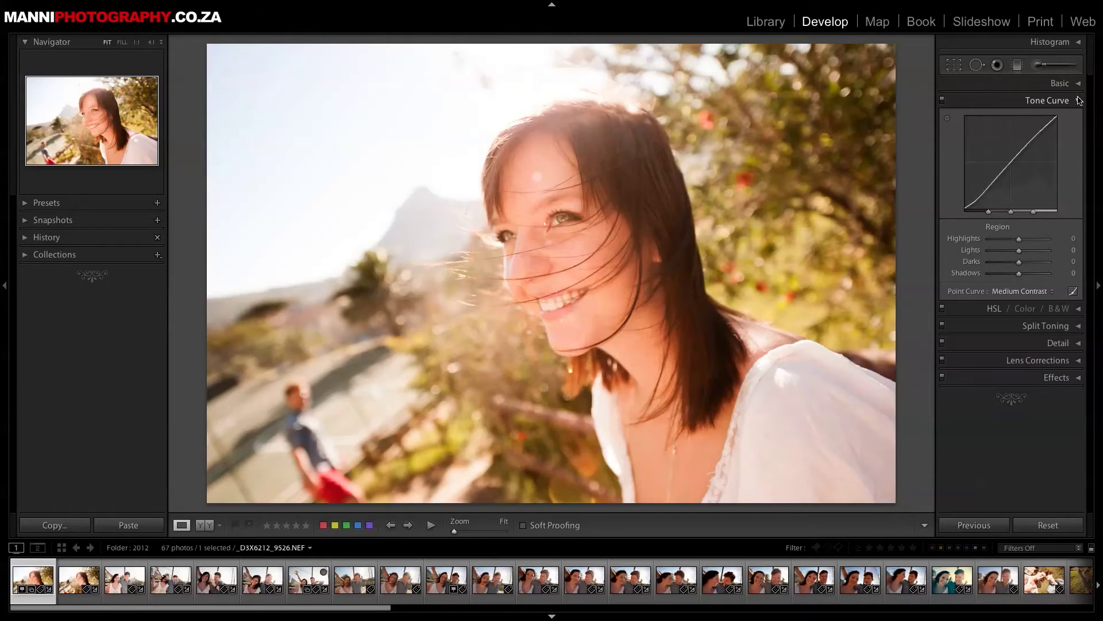
click(1078, 100)
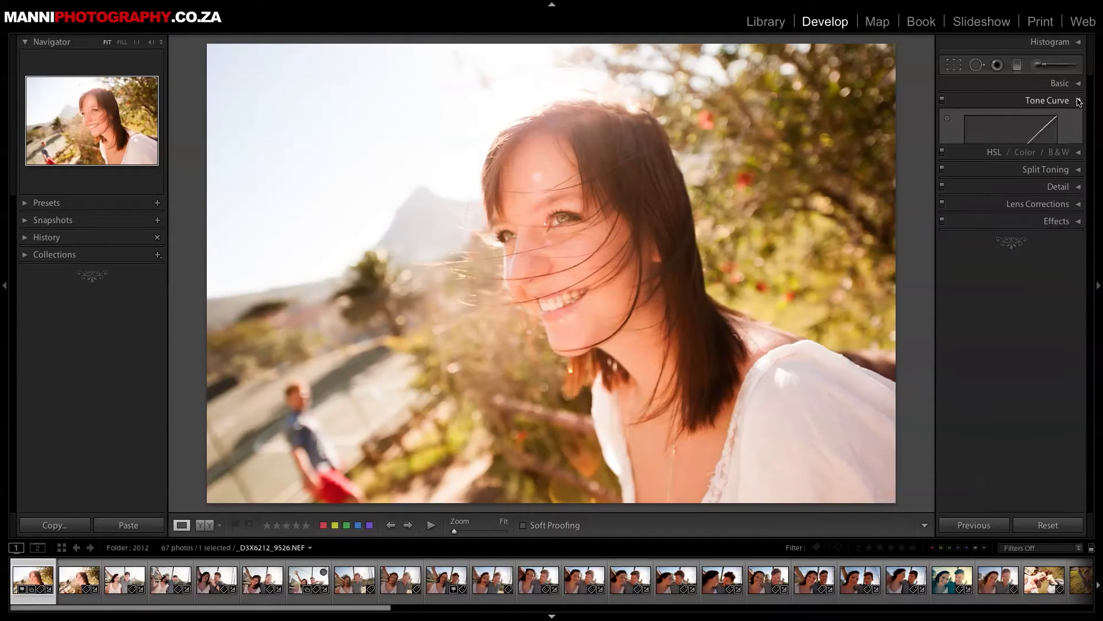
Tint highlights hue 41/saturation 13 and shadows hue 262/saturation 15, with balance −16.
click(1079, 136)
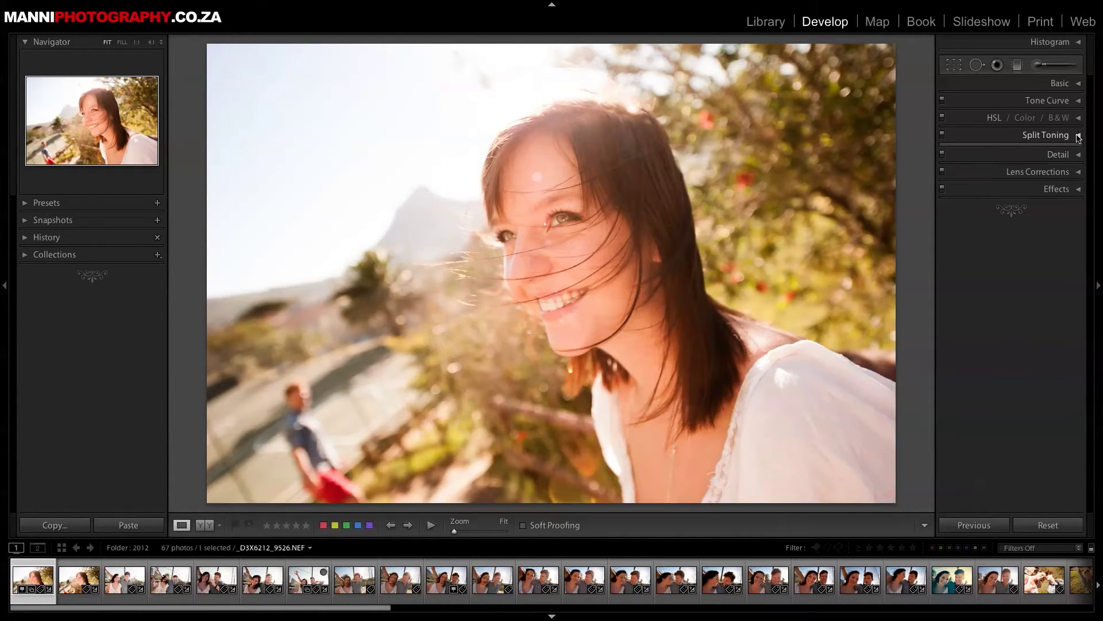
click(1078, 137)
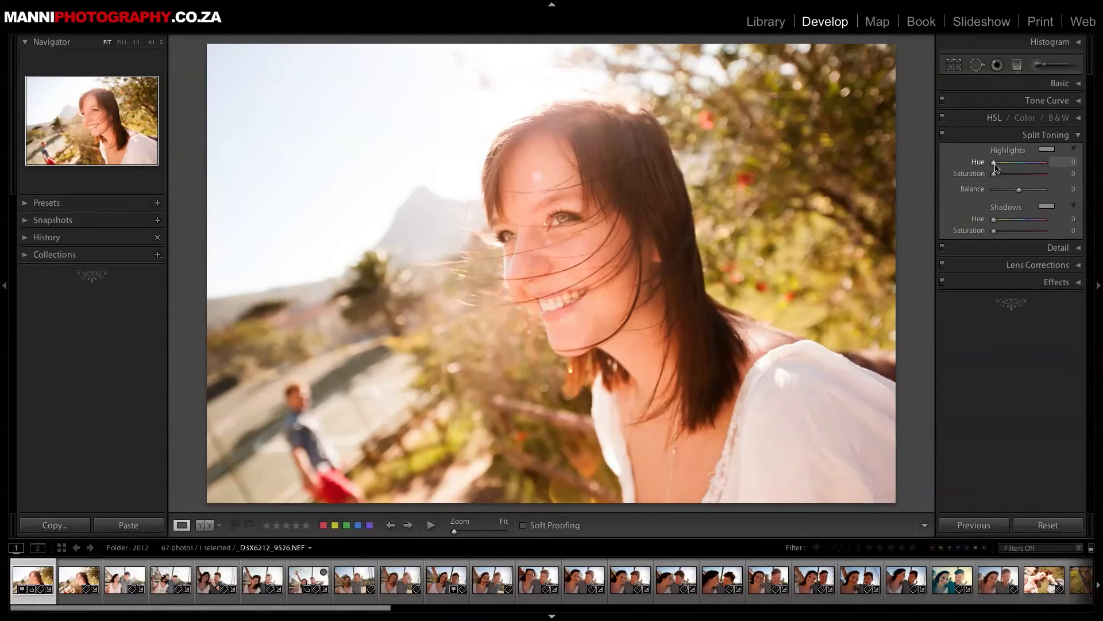
drag(995, 164, 1002, 178)
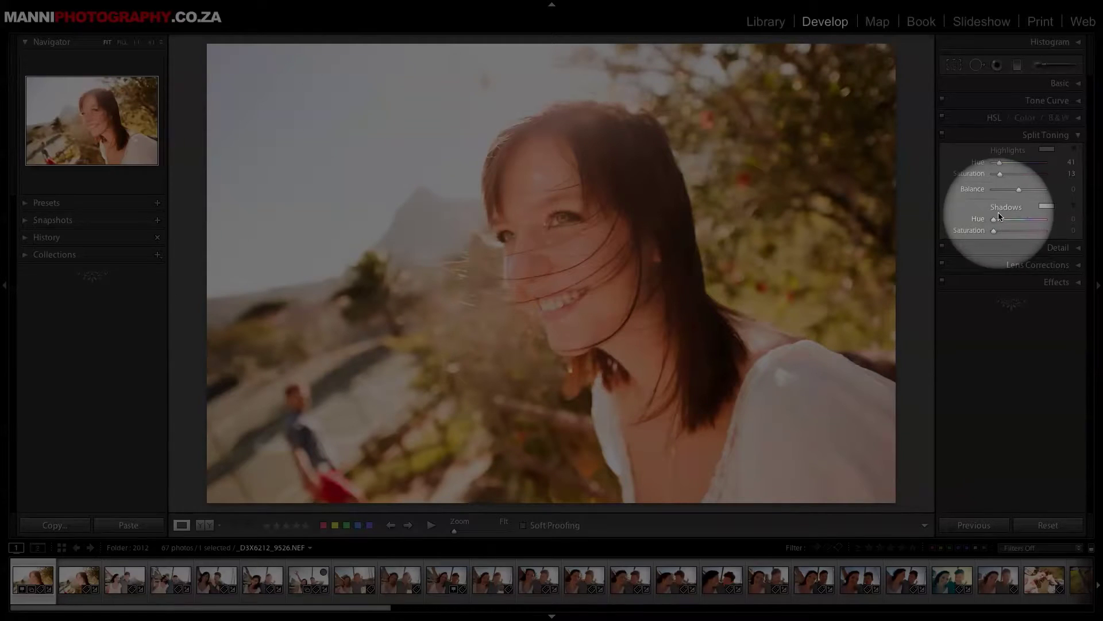
mouse_move(998, 217)
mouse_down()
mouse_move(1033, 226)
mouse_move(1003, 235)
mouse_up()
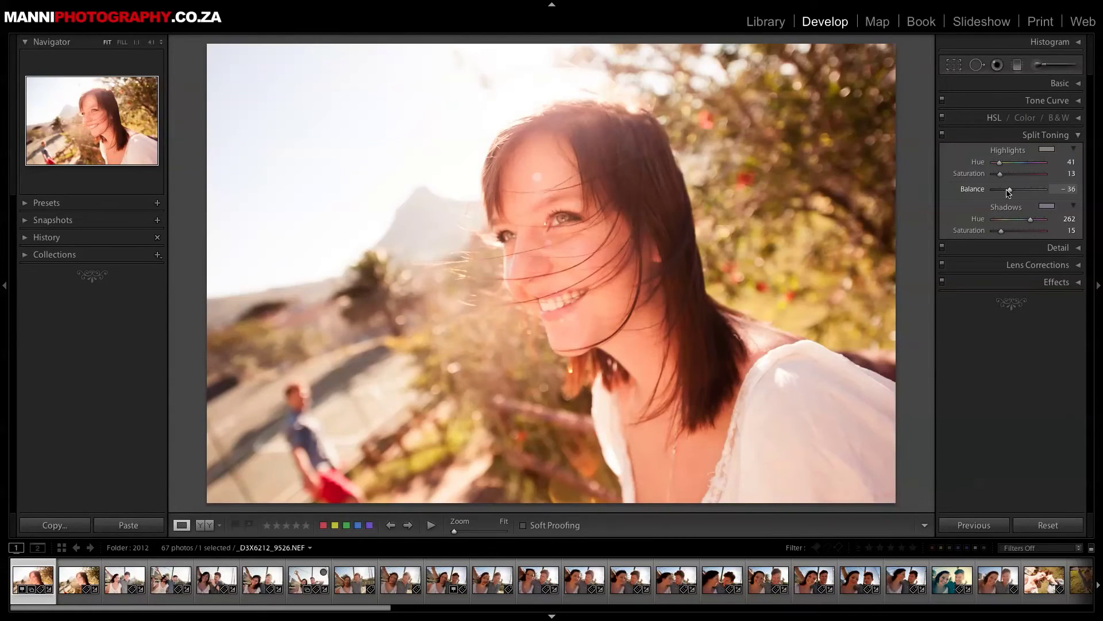
mouse_move(1019, 193)
mouse_down()
mouse_move(991, 195)
mouse_move(1015, 198)
mouse_up()
drag(1014, 194, 1015, 194)
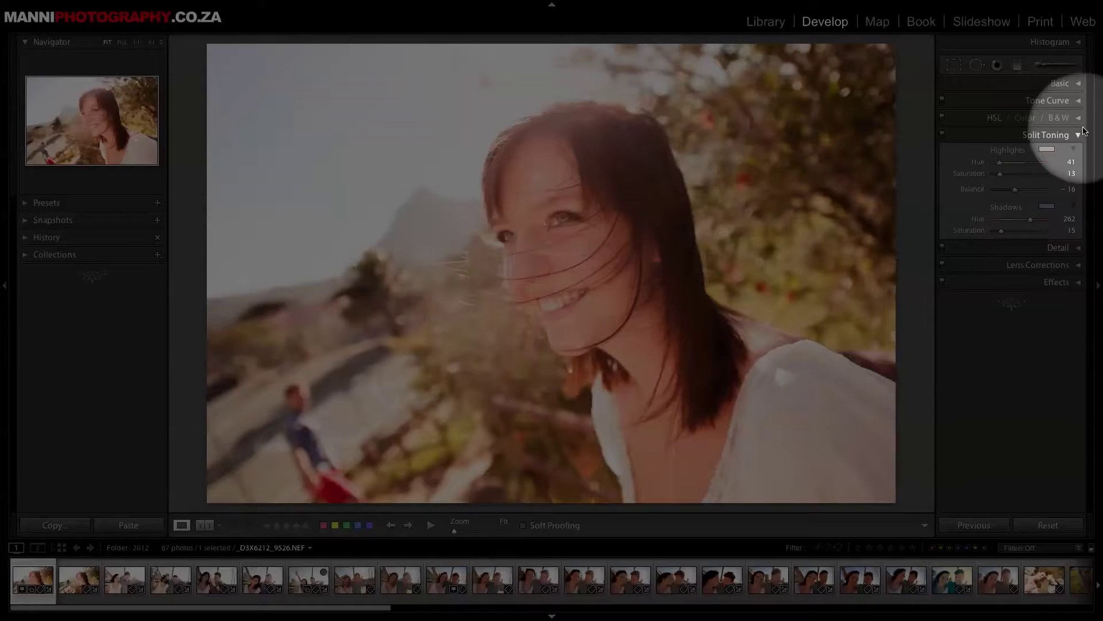
In the Basic panel, set Blacks to −11 and Saturation to −16.
click(1070, 135)
click(1078, 83)
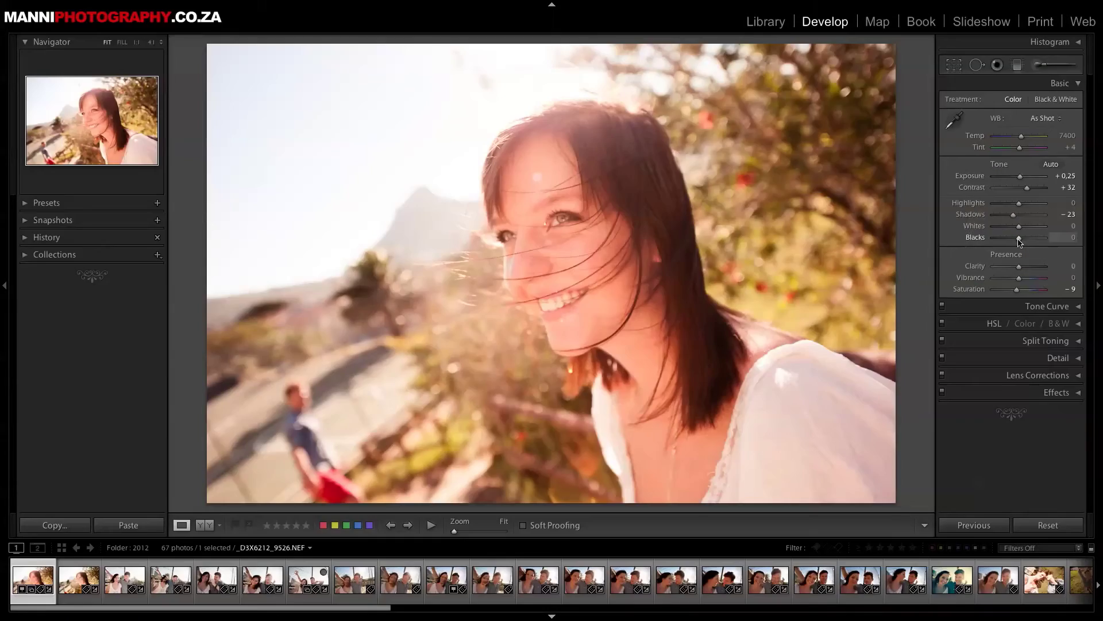
drag(1019, 239, 1013, 240)
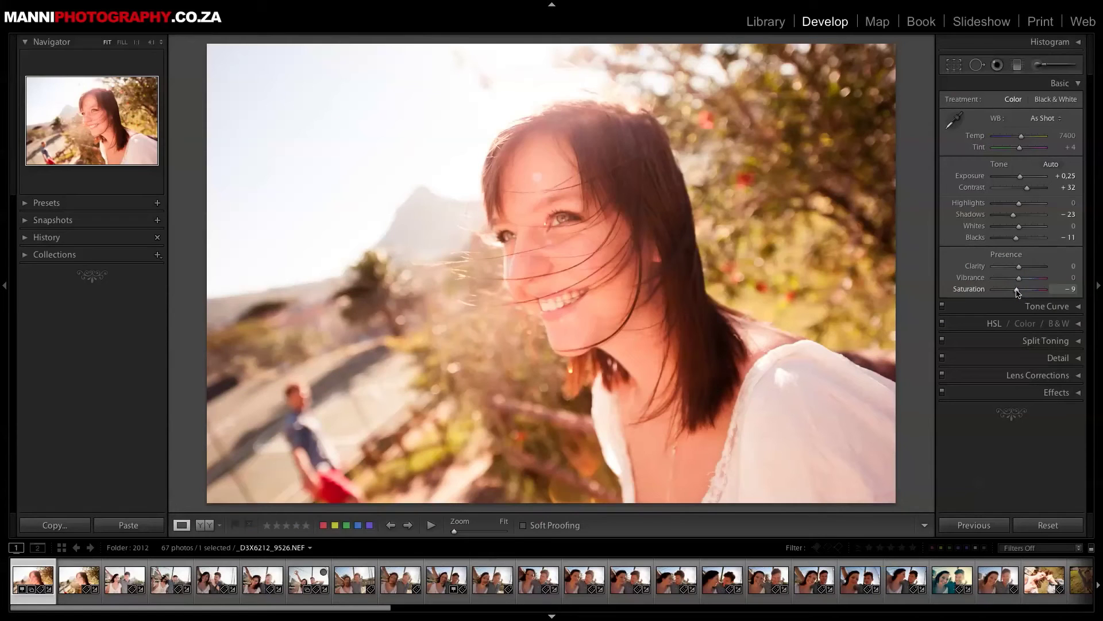
drag(1016, 289, 1014, 289)
Apply a Highlight Priority post-crop vignette at Amount −14 and Midpoint 33.
click(1069, 86)
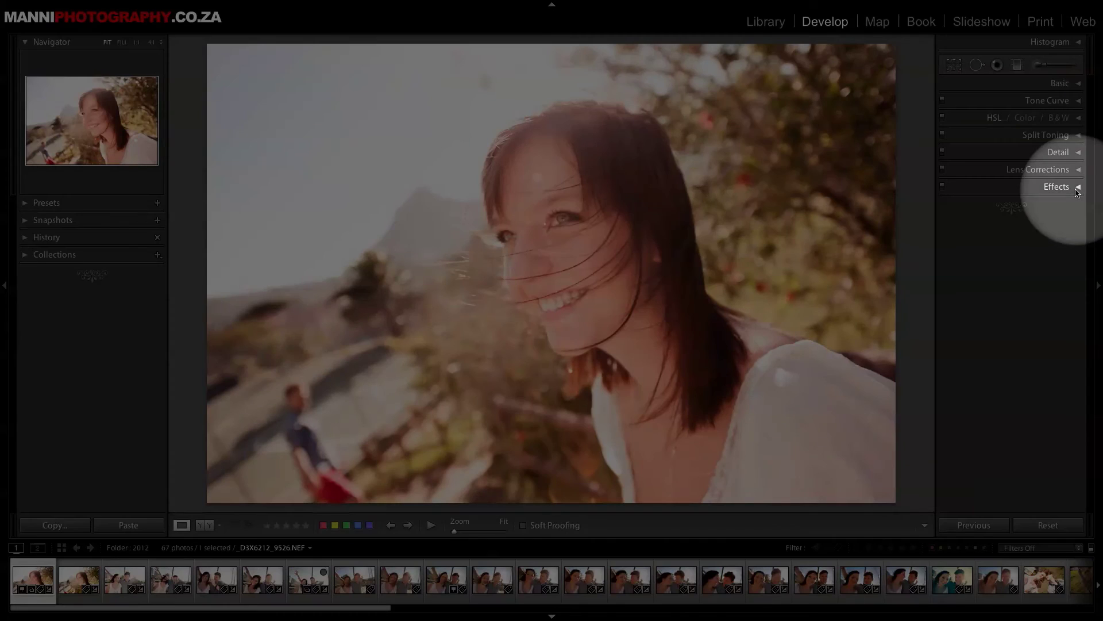
click(1077, 188)
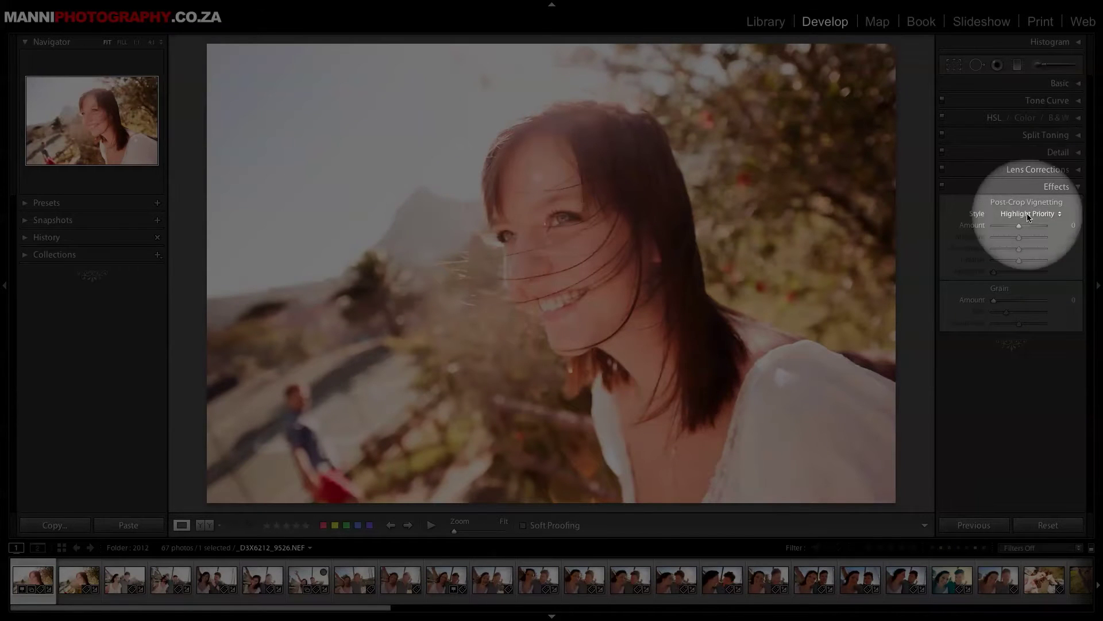
drag(1019, 225, 1011, 241)
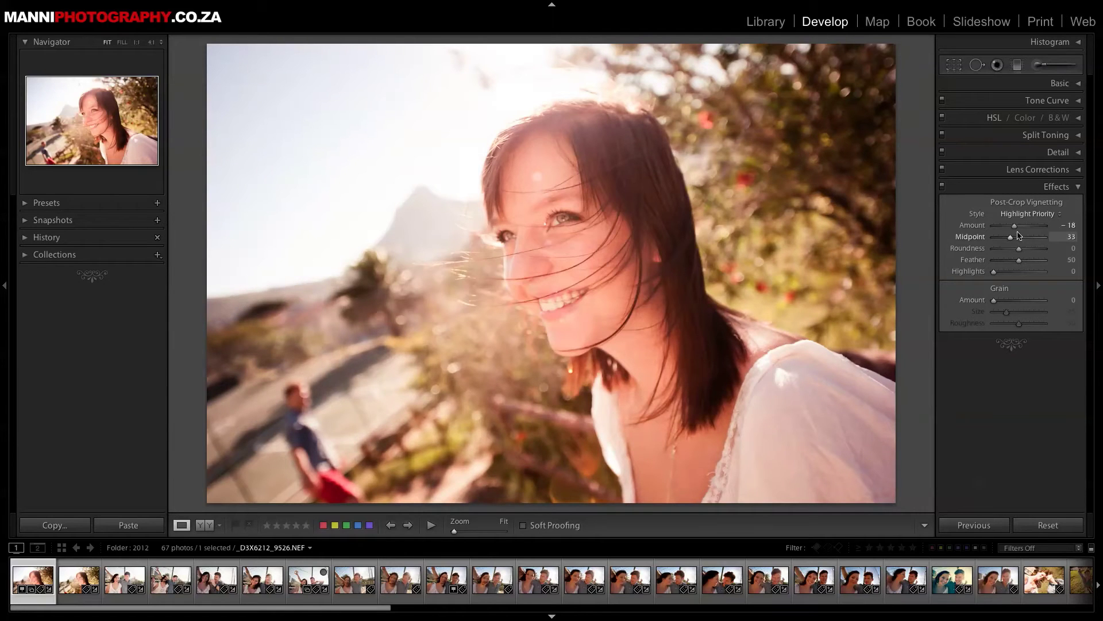
drag(1014, 228, 1017, 228)
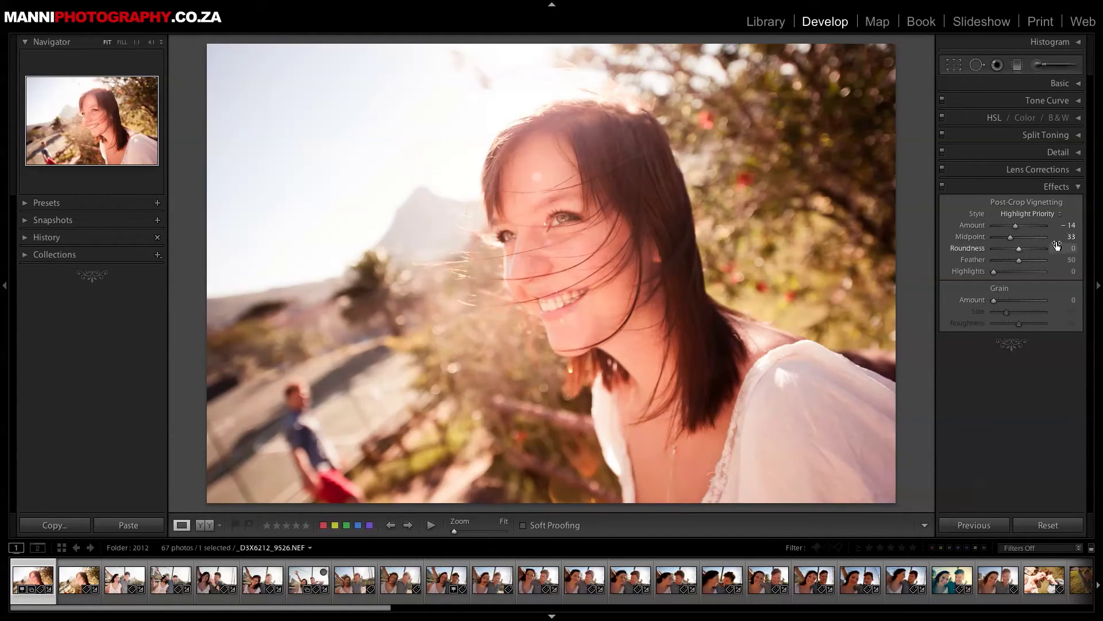
Lay a graduated filter over the upper-left sky with Temp 11 and Exposure 0.70.
click(1063, 186)
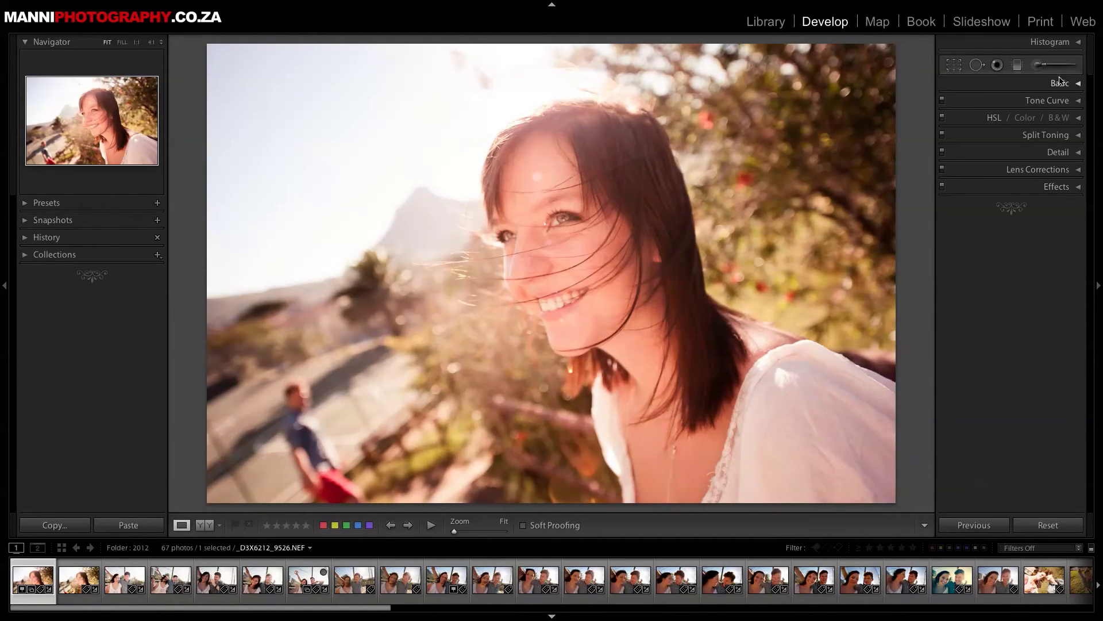
click(1016, 65)
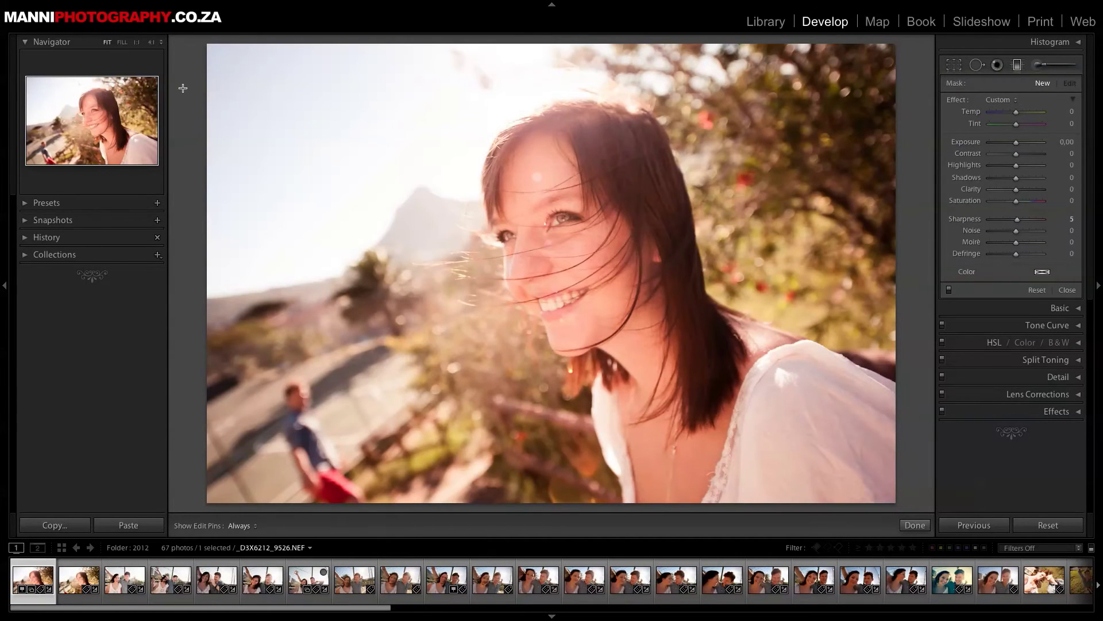
drag(341, 149, 349, 373)
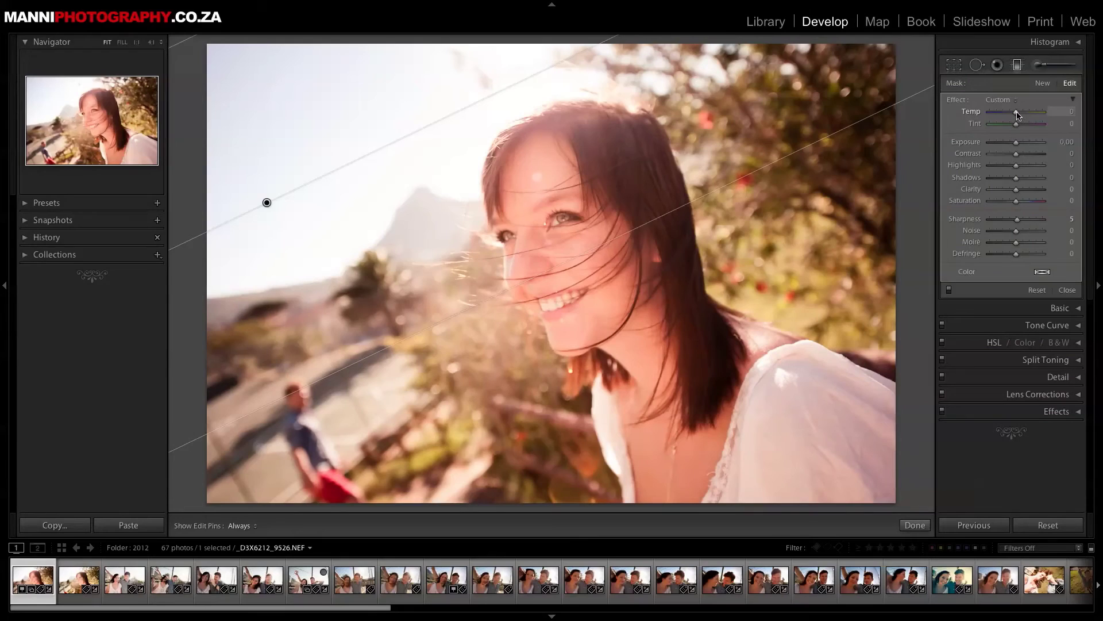
drag(1017, 115, 1021, 145)
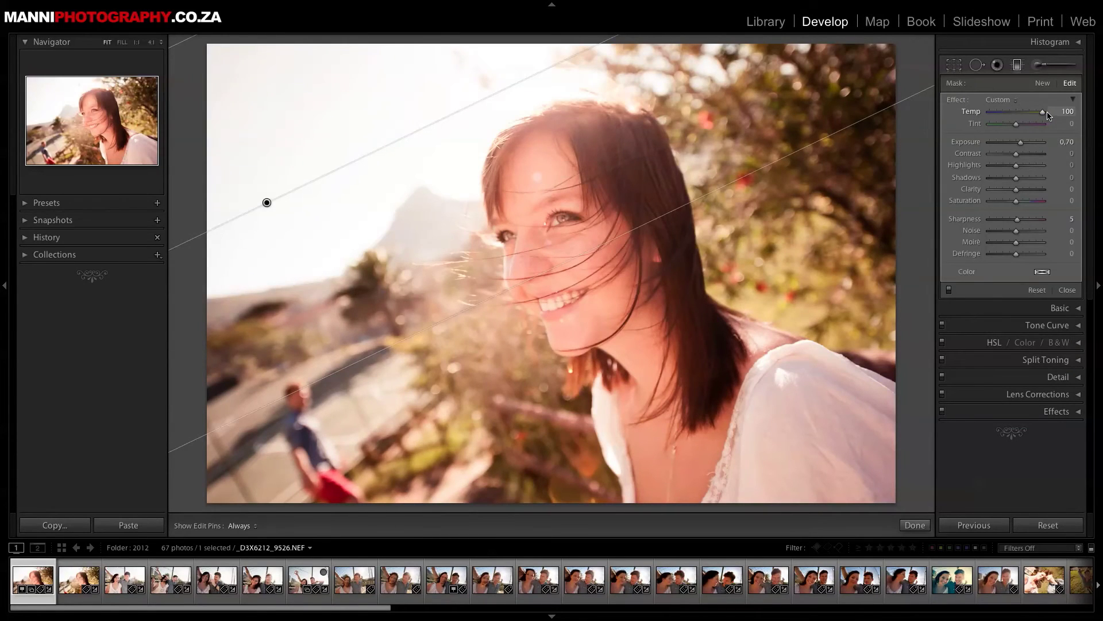
drag(1046, 115, 1020, 114)
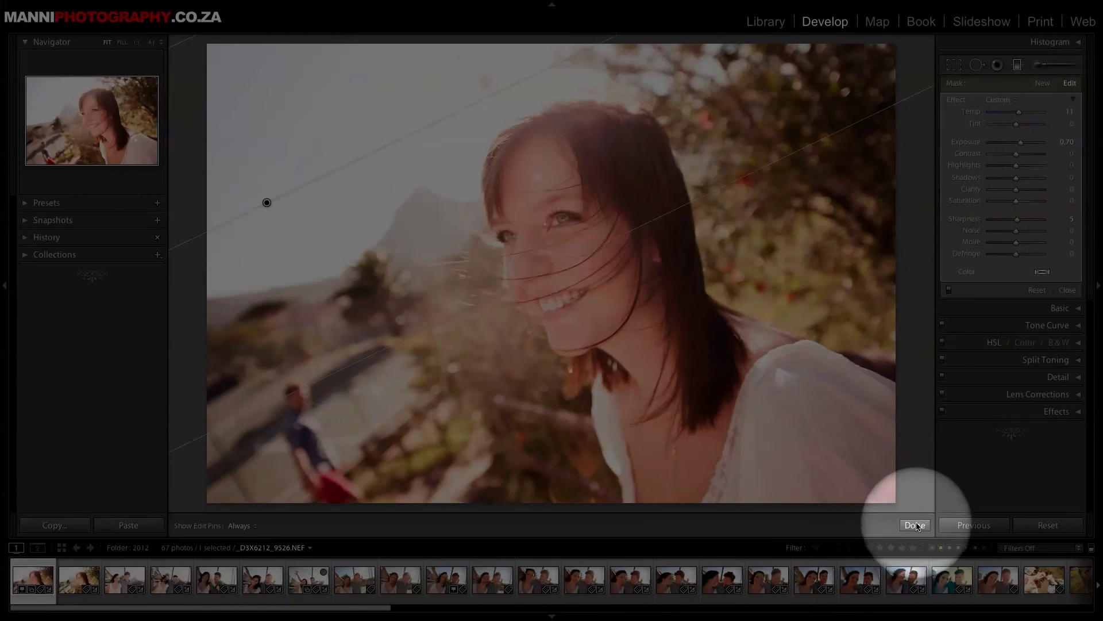
Commit the graduated filter and show the left/right Before/After view, cycling screen mode.
click(915, 525)
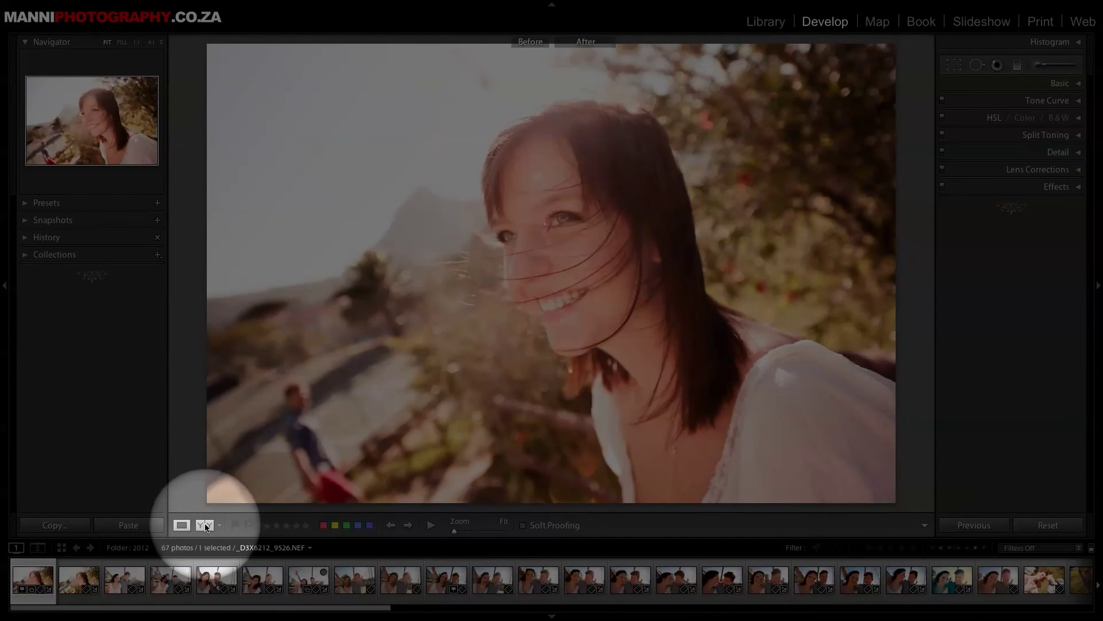
click(212, 524)
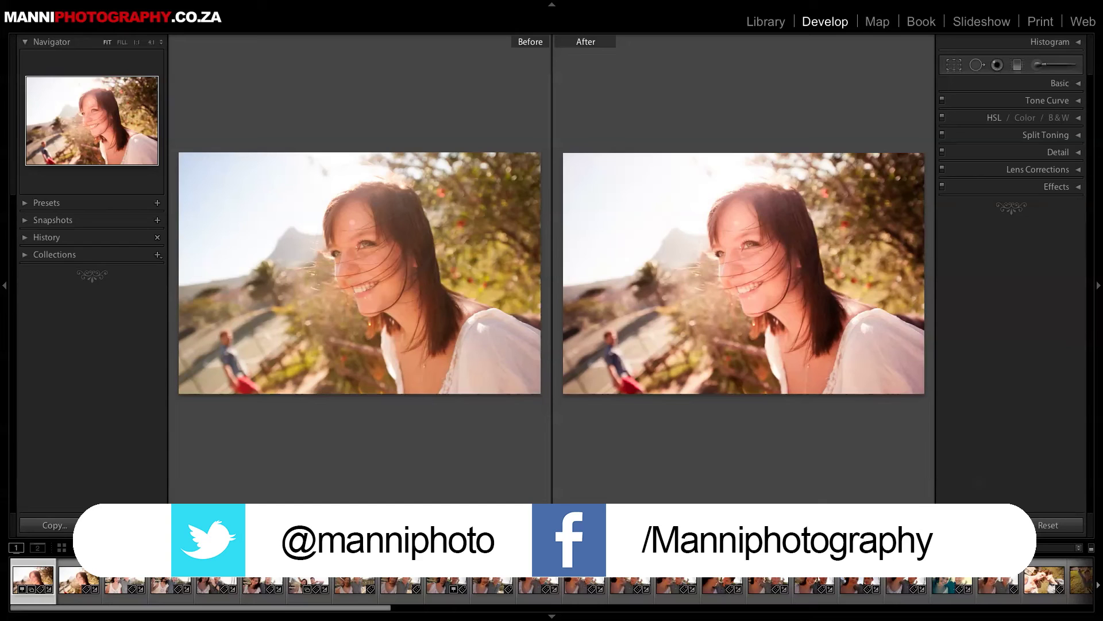
key(shift+f)
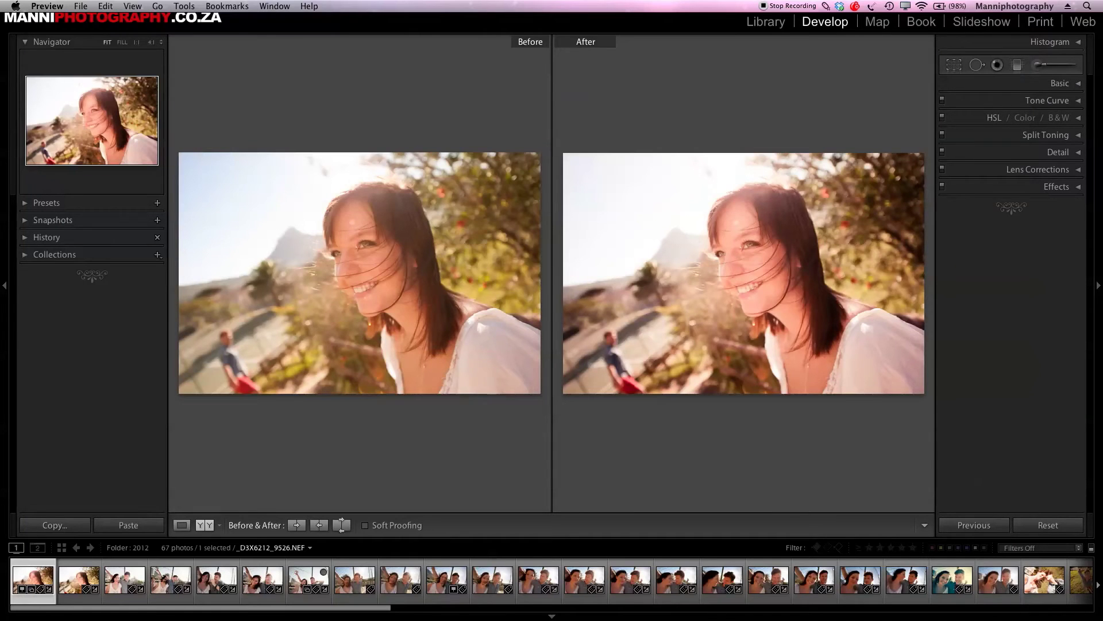
key(Right)
key(Escape)
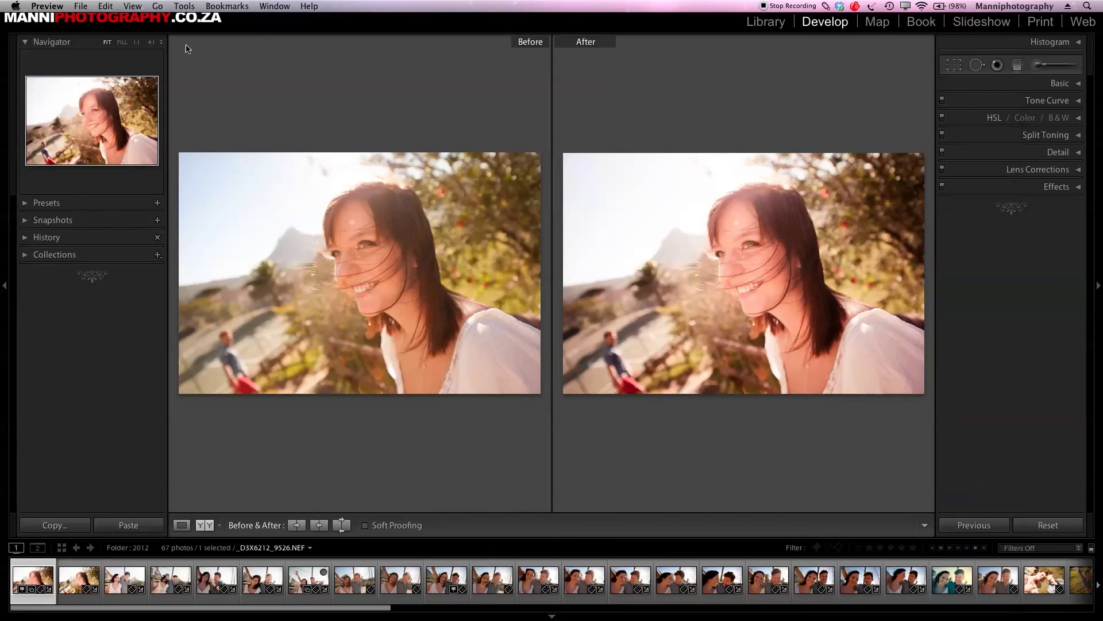
click(23, 19)
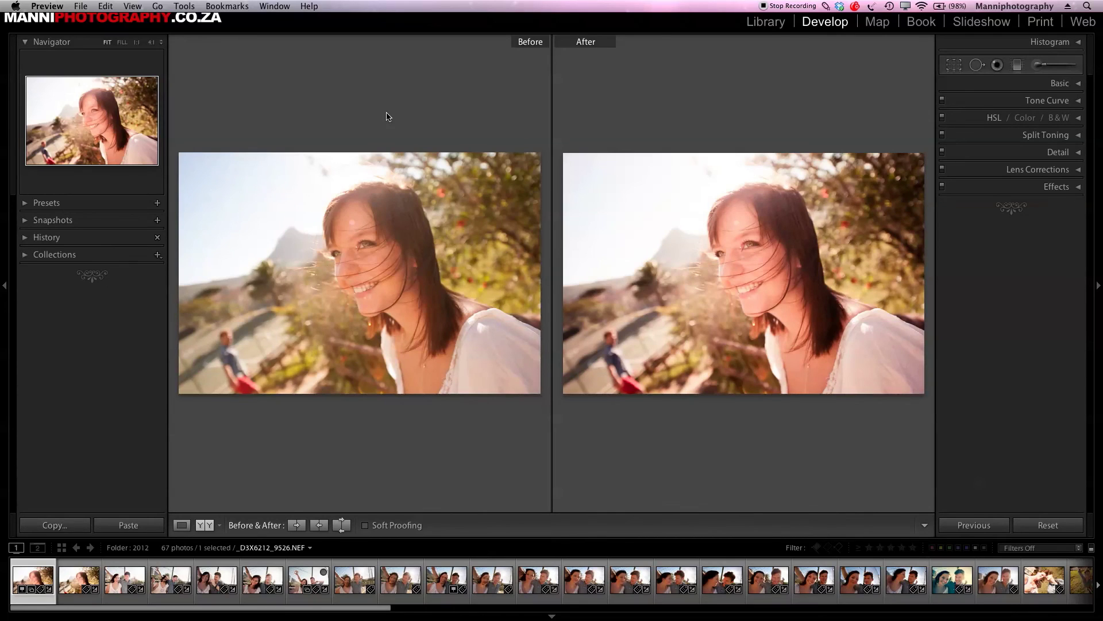